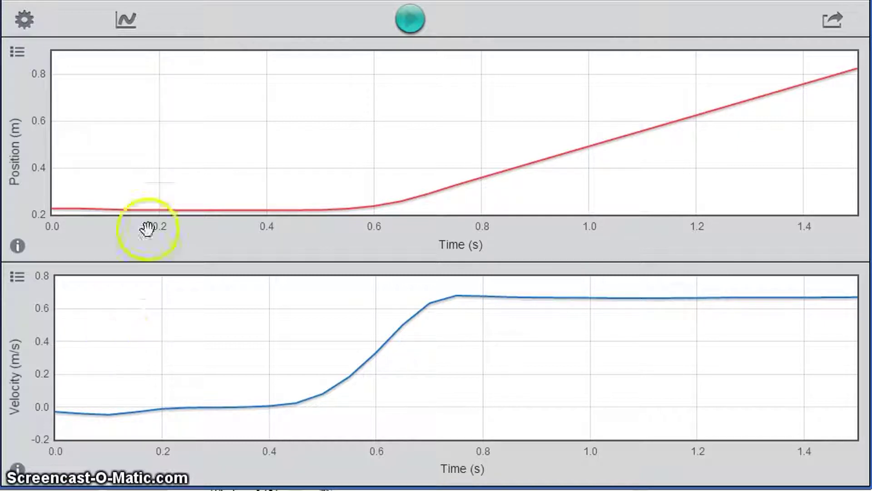
Display the Run 1 data as a meter readout and as a data table
click(127, 22)
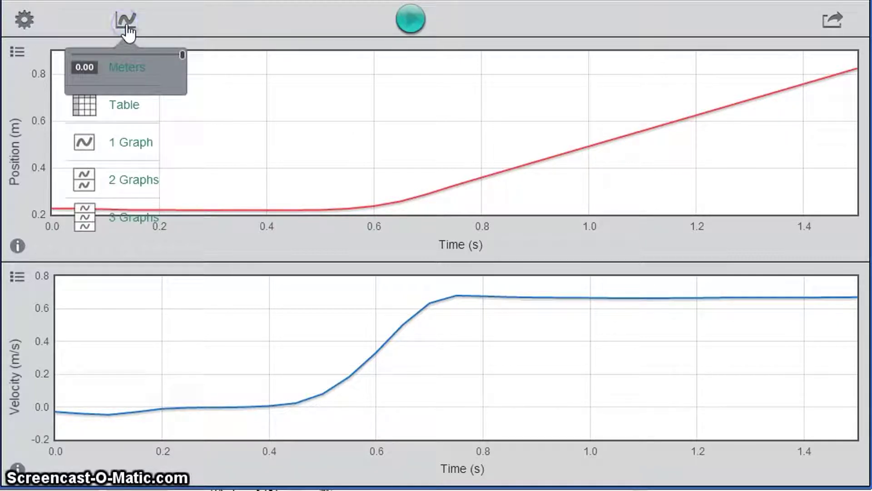
click(128, 69)
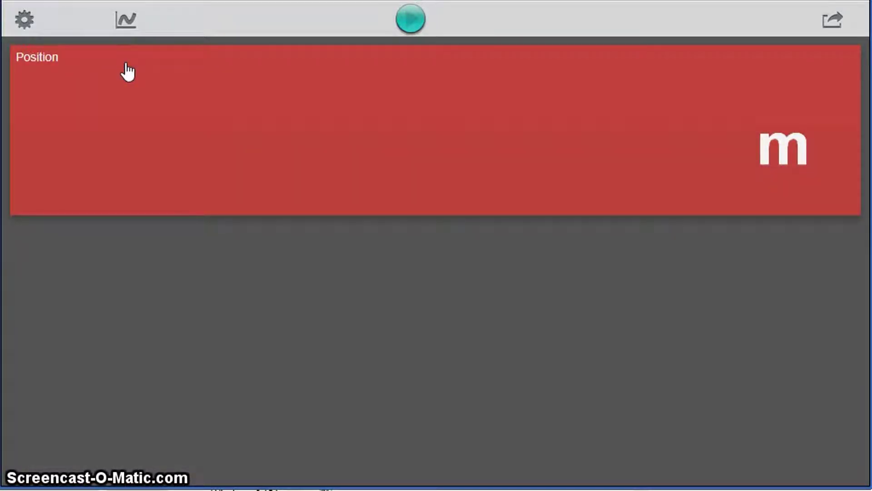
click(126, 25)
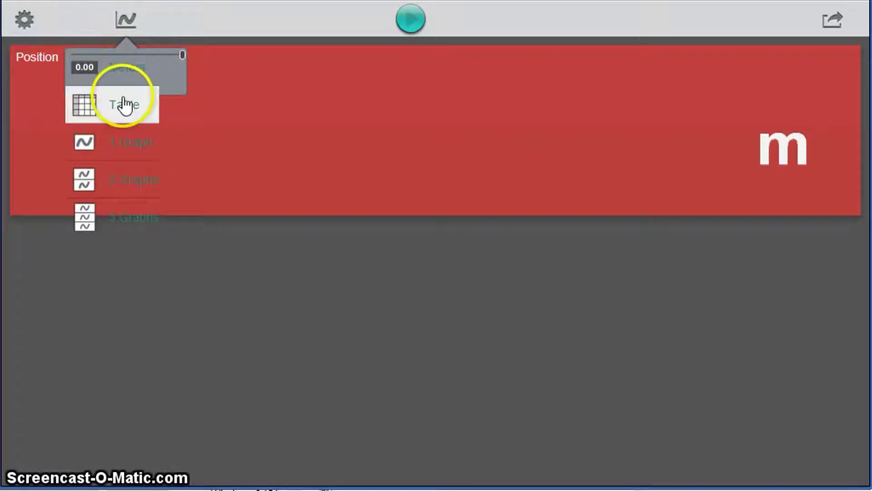
click(124, 104)
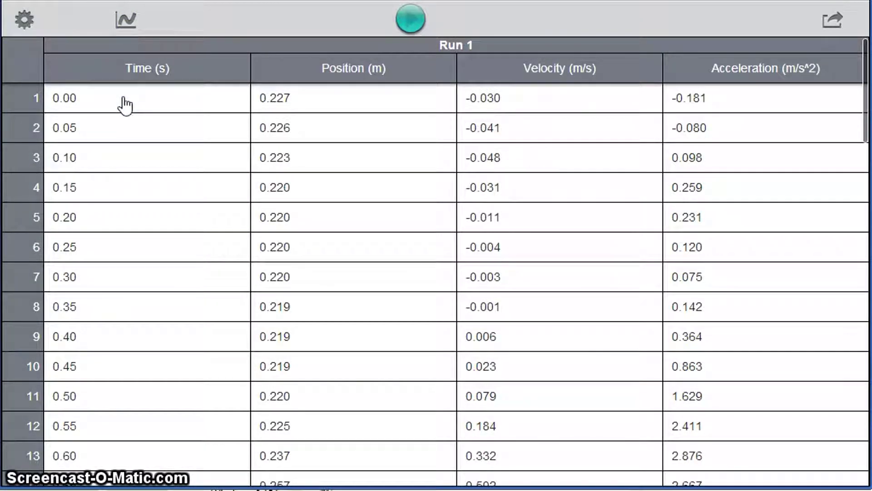
Compare the one-graph, two-graph and three-graph layouts of the Run 1 data
click(122, 25)
click(118, 121)
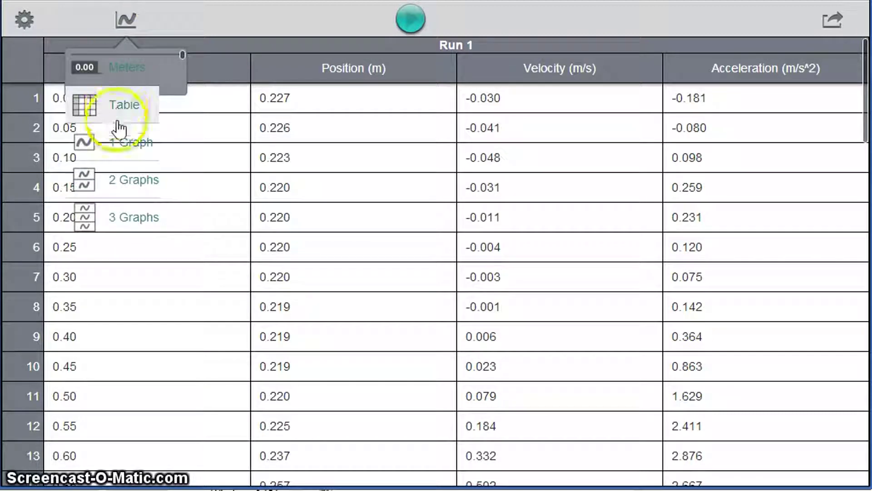
click(121, 141)
click(123, 22)
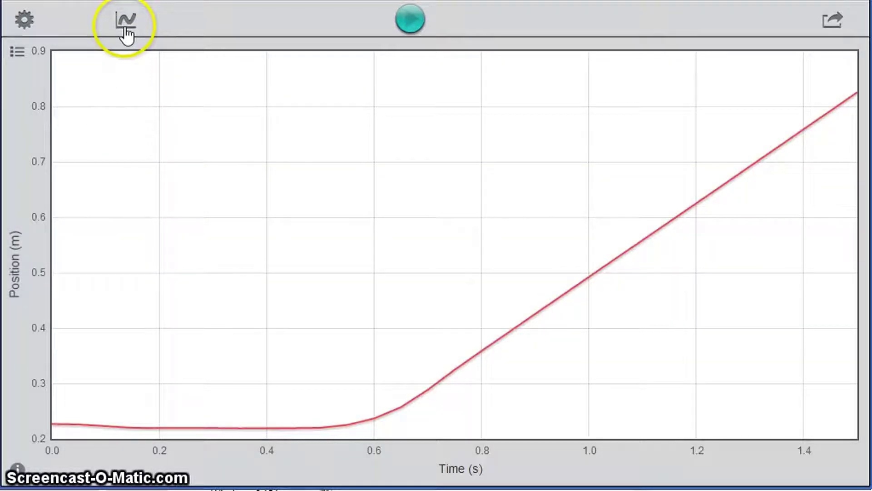
click(127, 193)
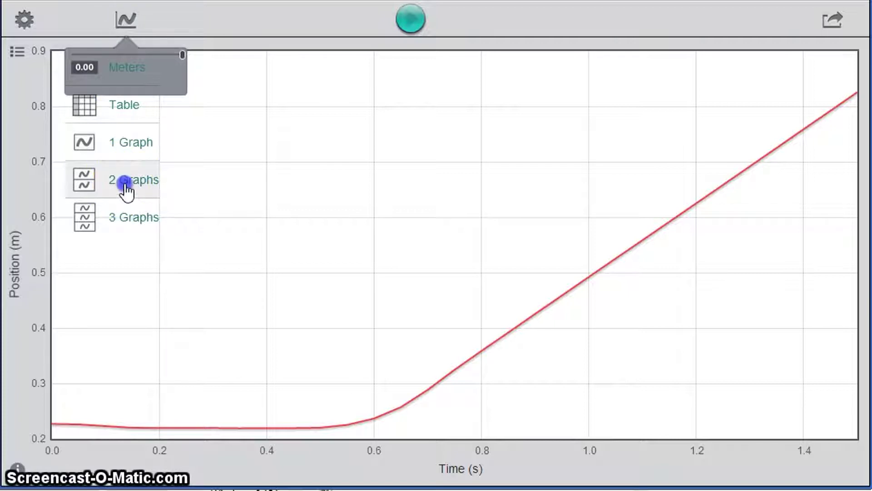
click(131, 30)
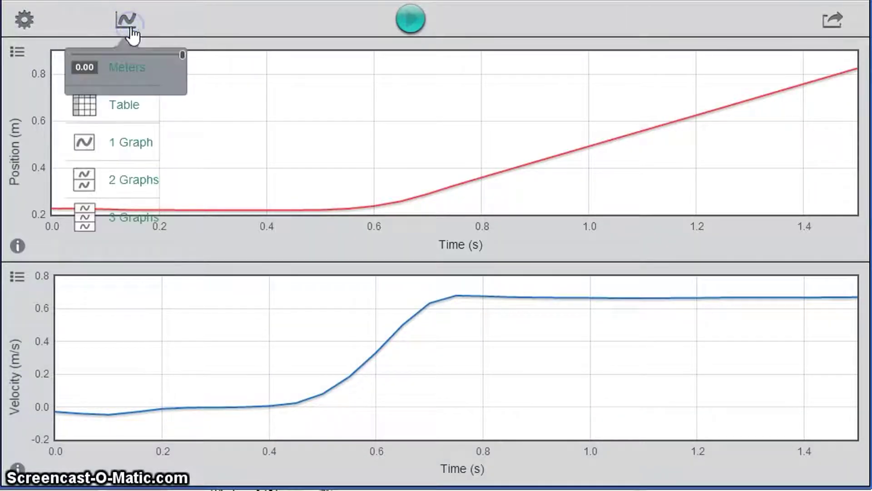
click(128, 220)
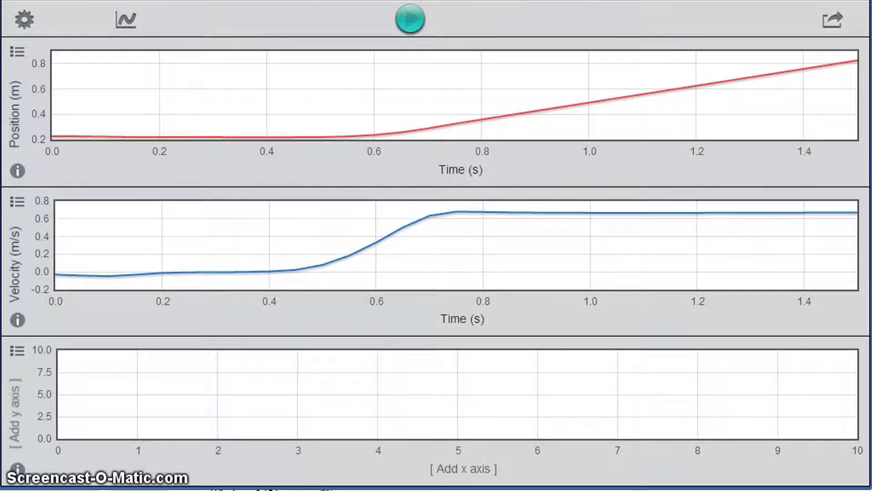
Show a single graph plotting only velocity against time and examine the data point at 0.15 s
click(123, 20)
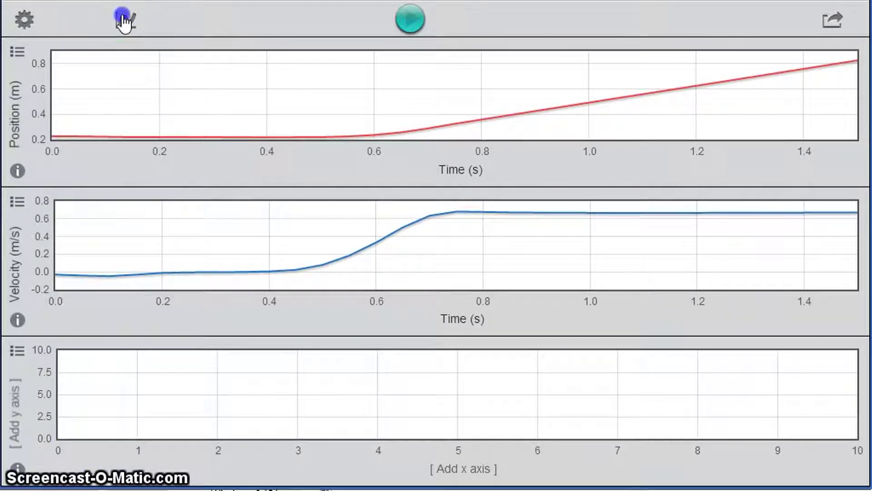
click(123, 144)
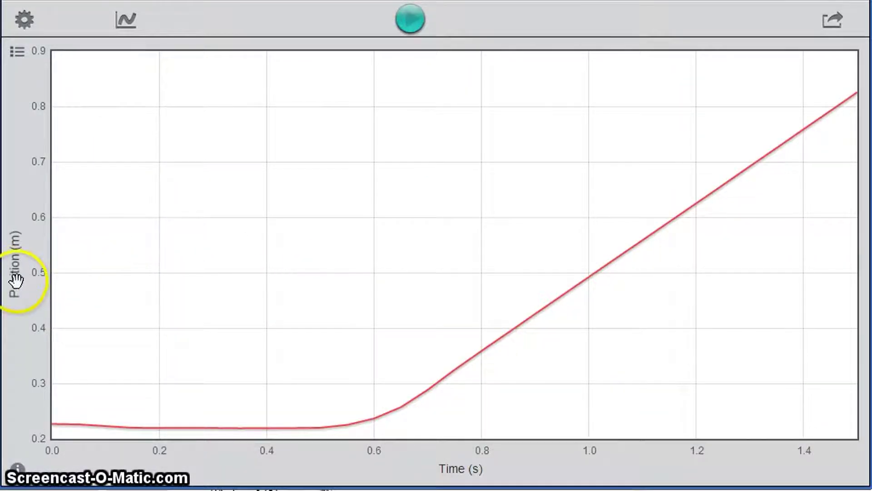
click(16, 278)
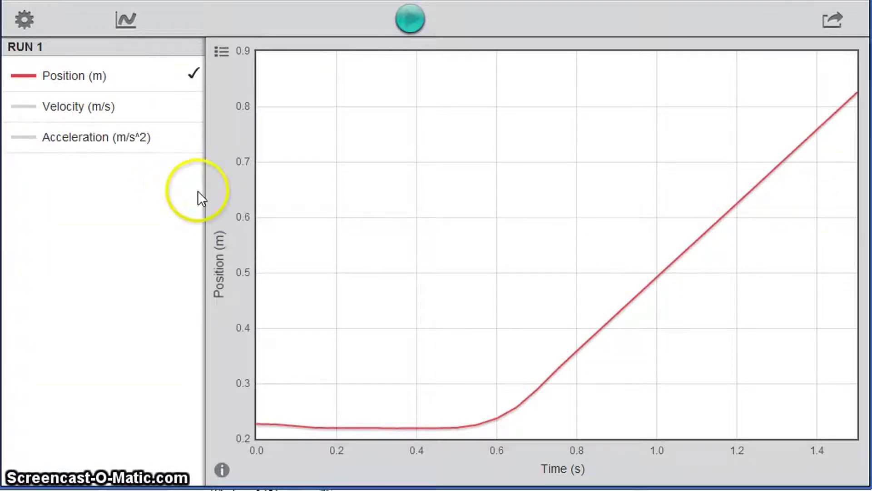
click(68, 109)
click(187, 73)
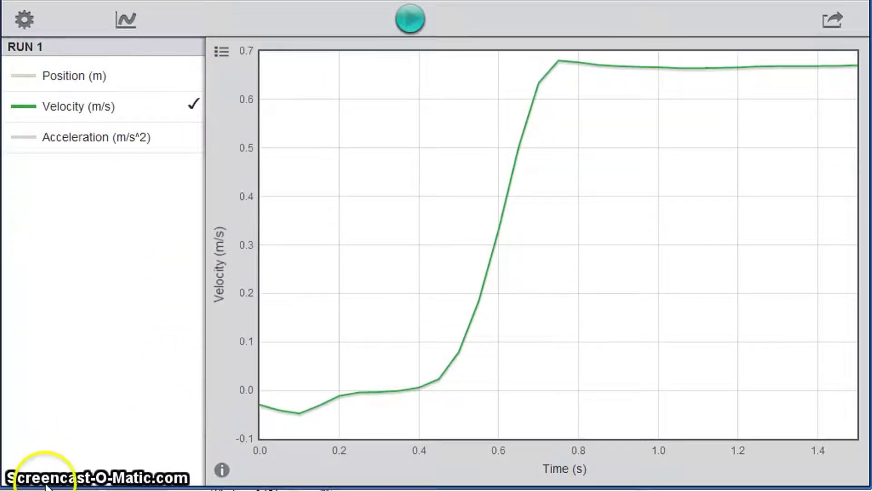
click(223, 51)
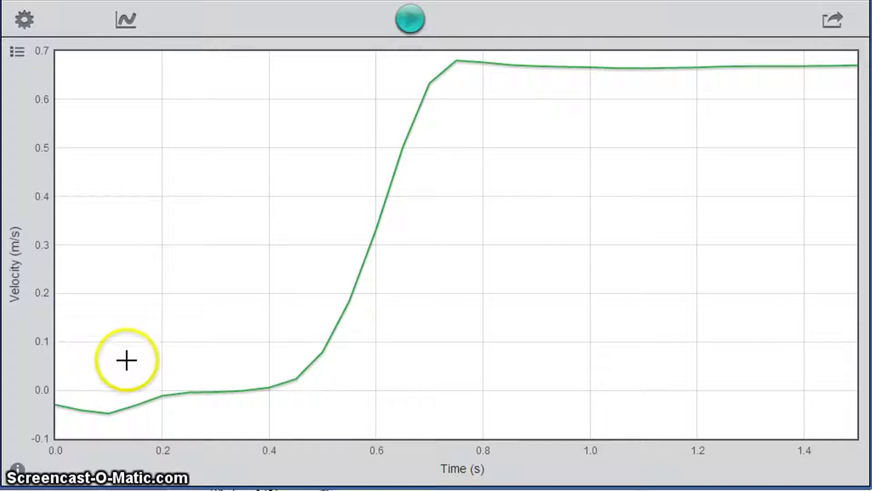
click(132, 391)
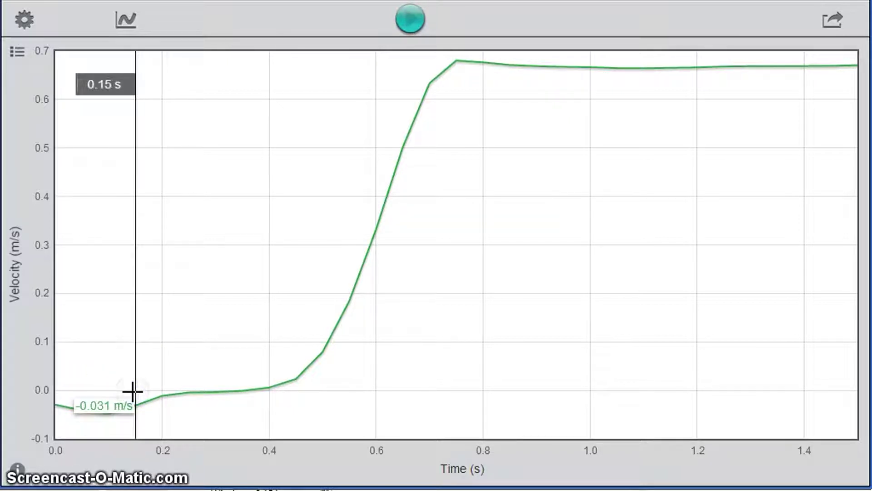
Set the velocity graph to draw points only and title it "Rolling Trolley: flat surface"
click(17, 470)
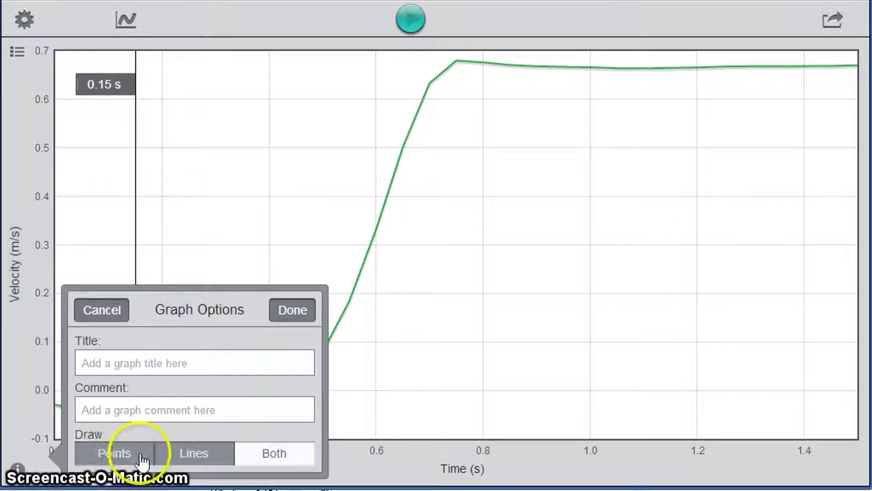
click(120, 459)
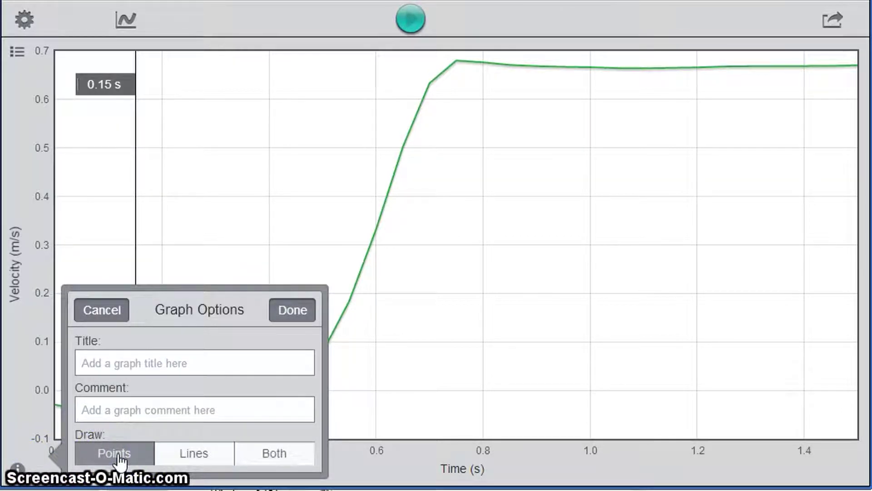
click(114, 454)
click(195, 452)
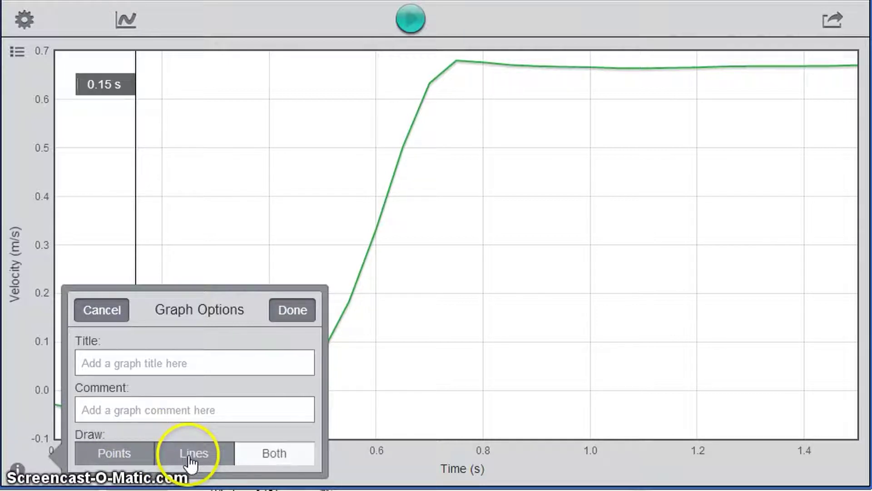
click(105, 452)
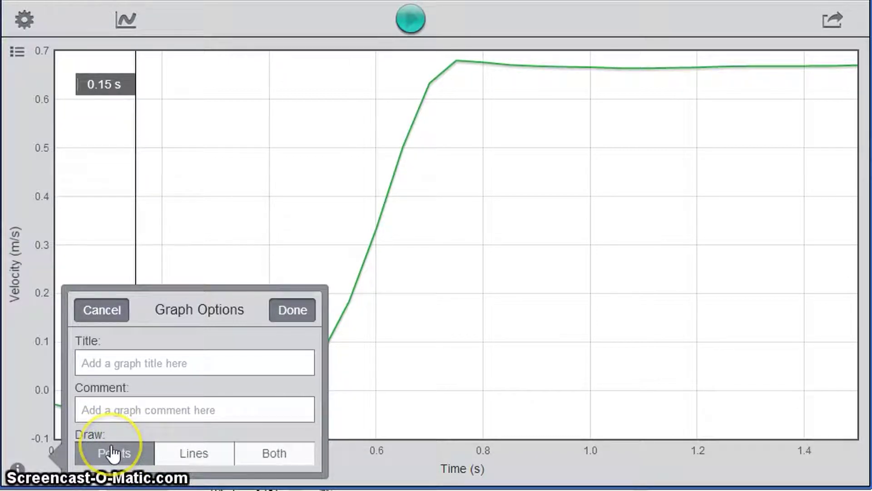
click(165, 359)
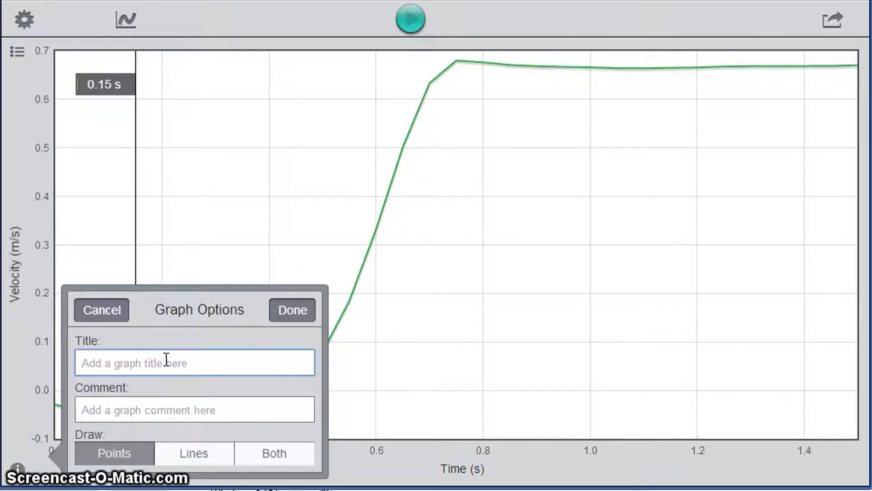
text(Rolli)
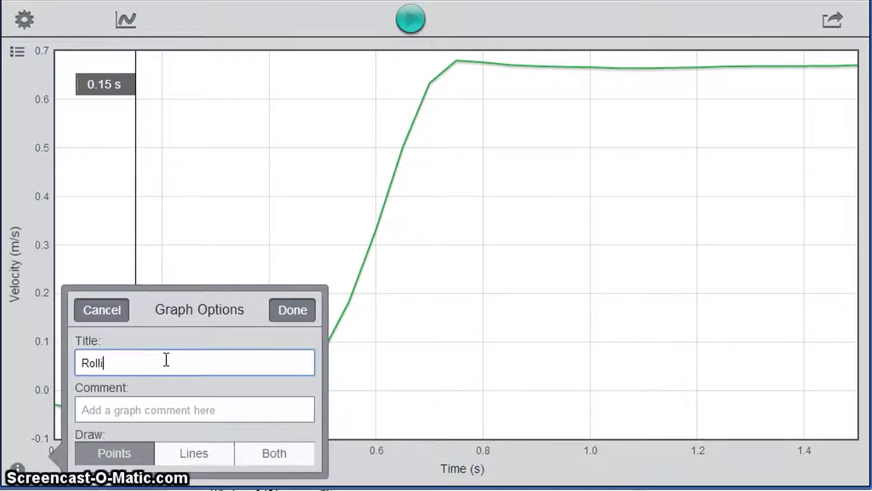
text(ng Trolley: fla)
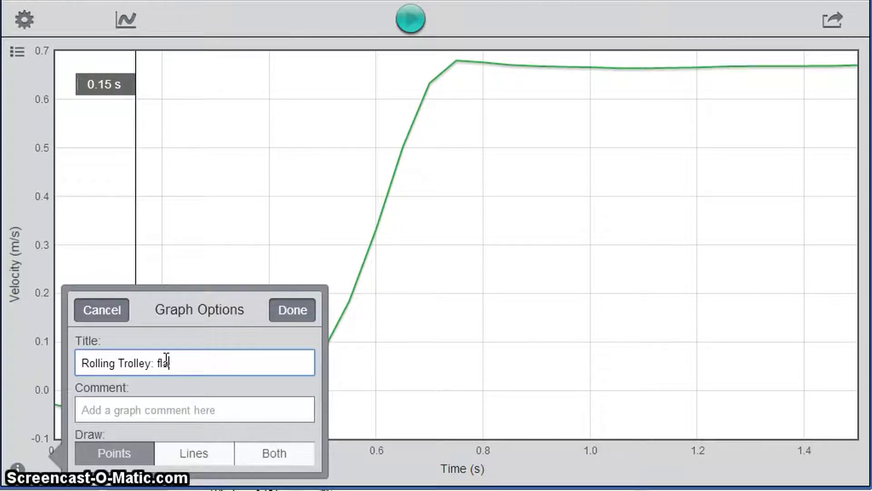
text(t surface)
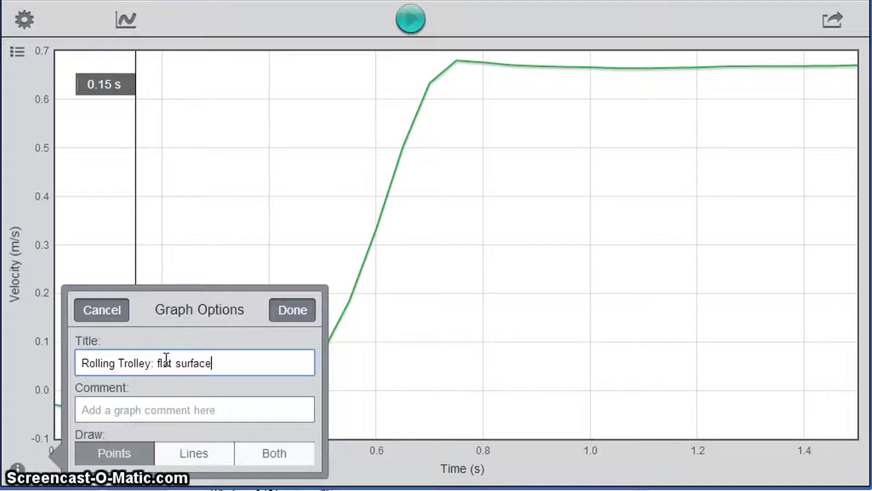
click(285, 312)
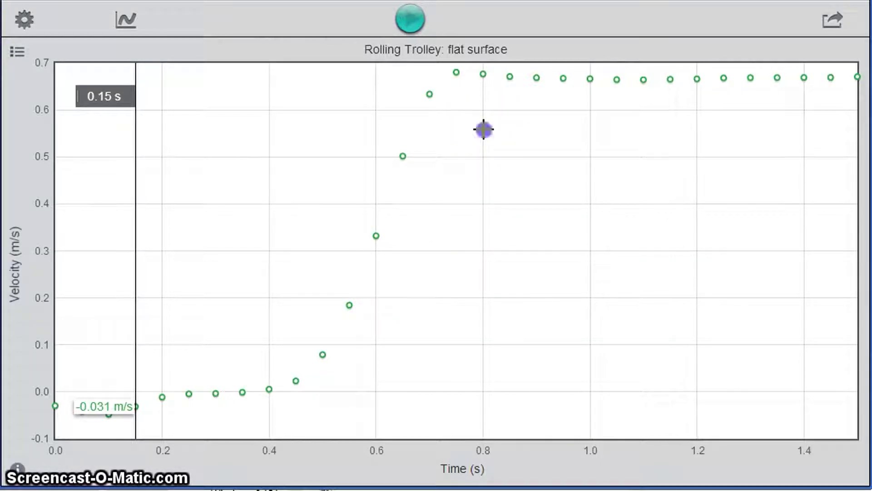
Select the flat part of the velocity data from 0.80 s to 1.40 s and add statistics for it
mouse_move(484, 130)
mouse_down()
mouse_move(606, 136)
mouse_move(801, 127)
mouse_up()
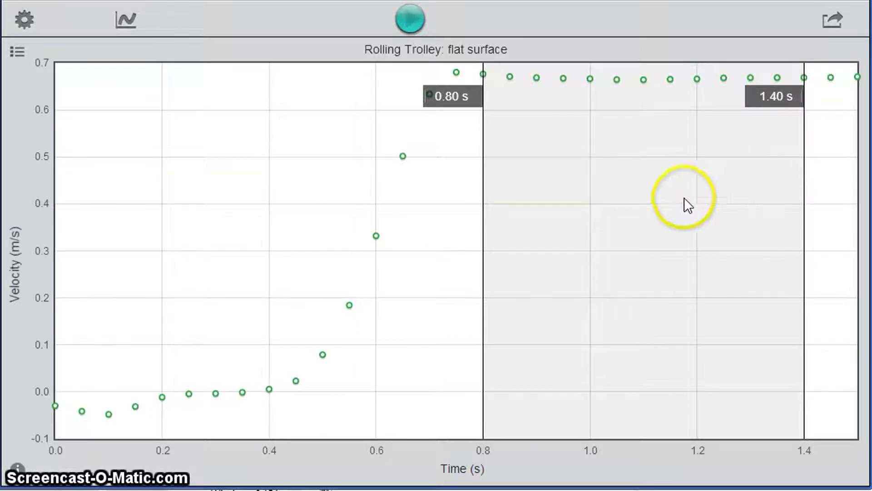
click(640, 213)
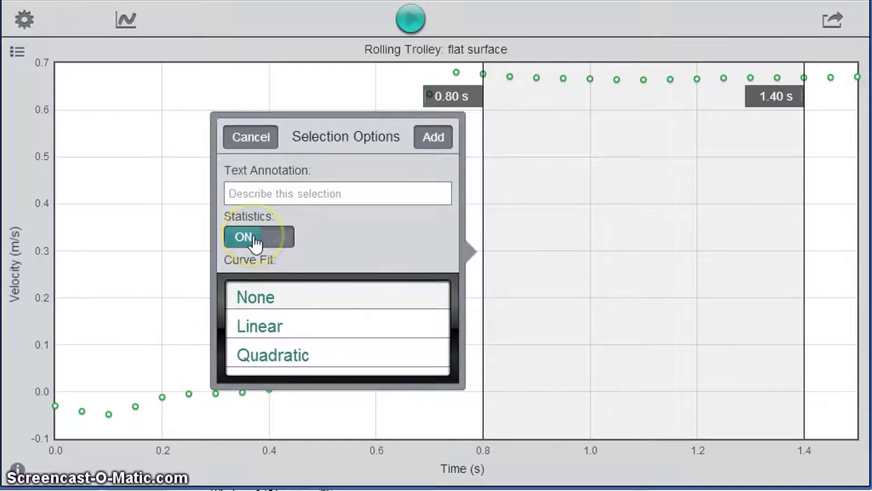
click(431, 145)
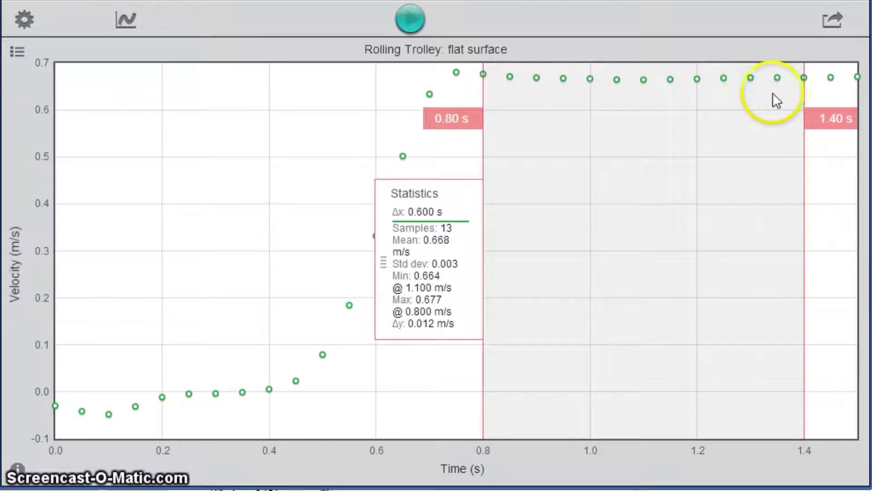
Extend the end of the statistics range to 1.45 s and delete the statistics selection from the velocity graph
mouse_move(469, 113)
mouse_down()
mouse_move(422, 118)
mouse_move(468, 115)
mouse_up()
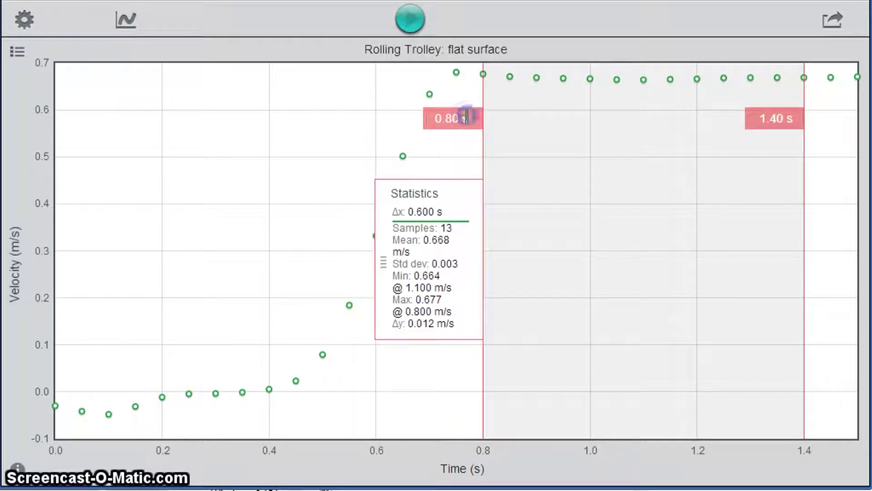
drag(794, 114, 816, 112)
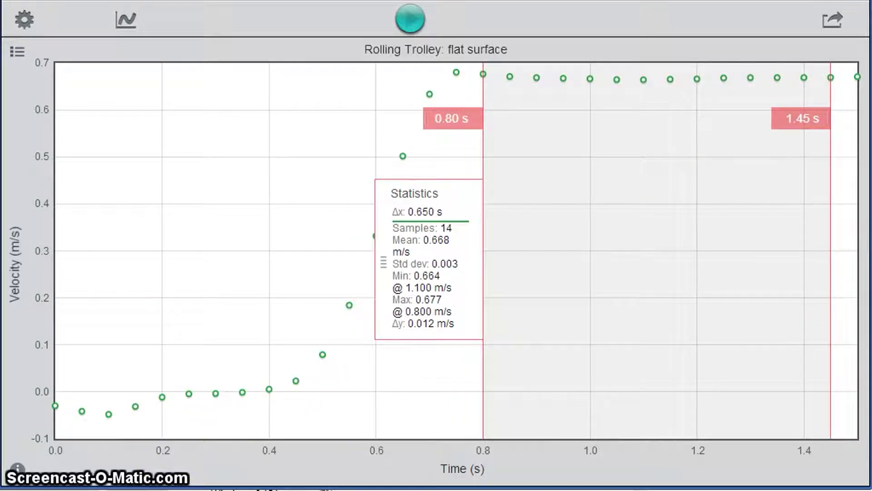
click(634, 240)
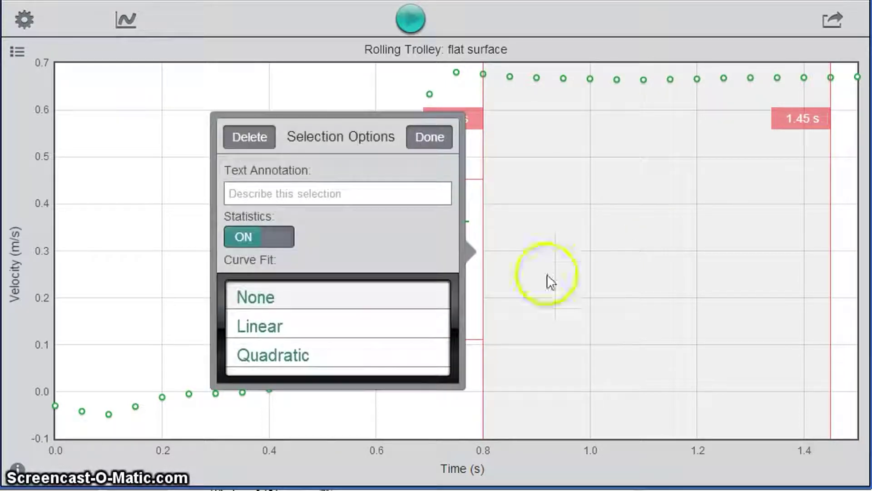
click(249, 136)
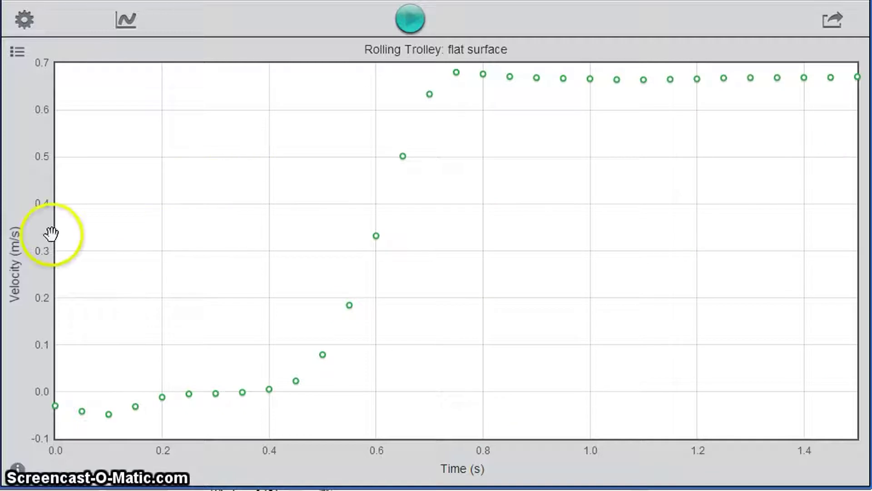
Plot position instead of velocity on the vertical axis of the graph
click(19, 277)
click(71, 76)
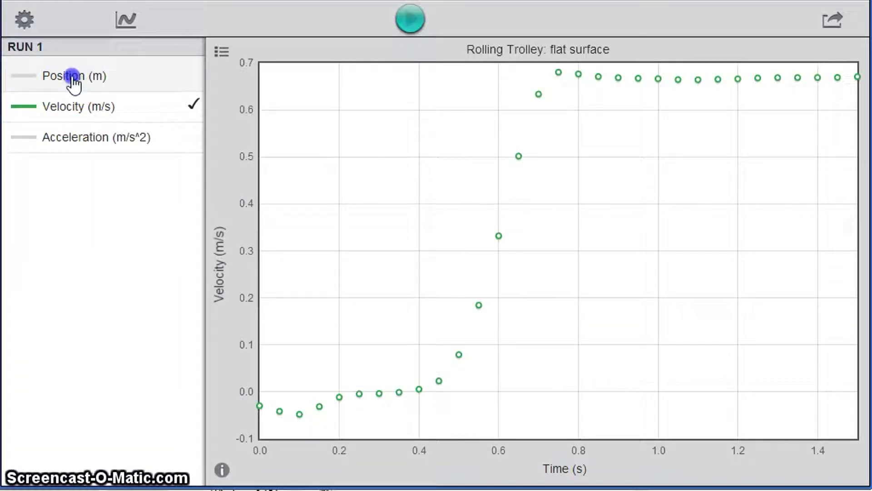
click(159, 106)
click(223, 49)
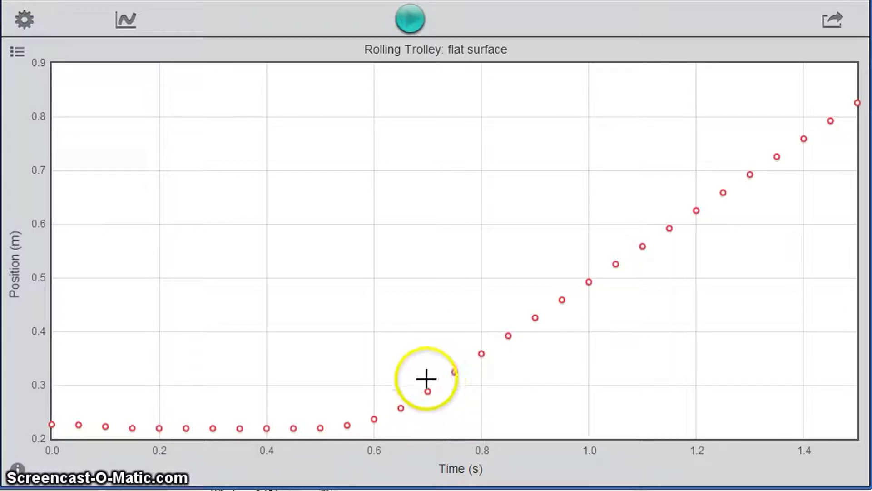
Select the sloped position data from 0.70 s to 1.40 s and add a linear curve fit without statistics
mouse_move(425, 379)
mouse_down()
mouse_move(652, 331)
mouse_move(810, 317)
mouse_up()
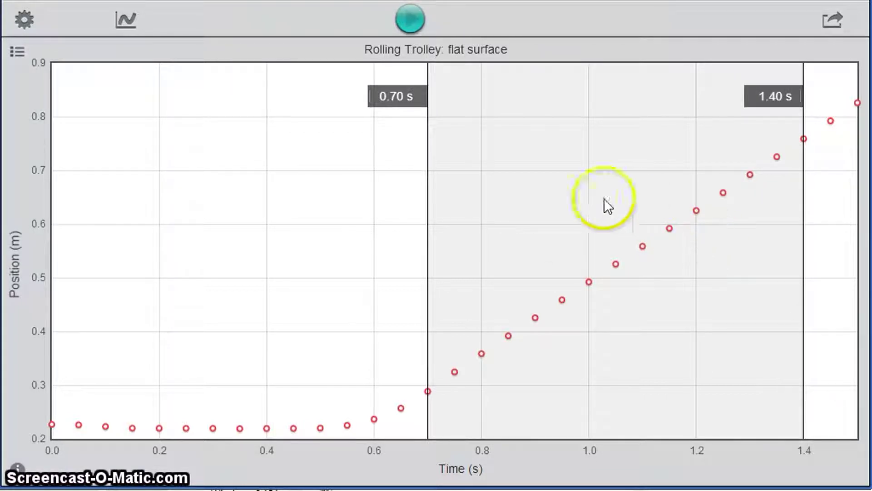
click(586, 220)
click(356, 189)
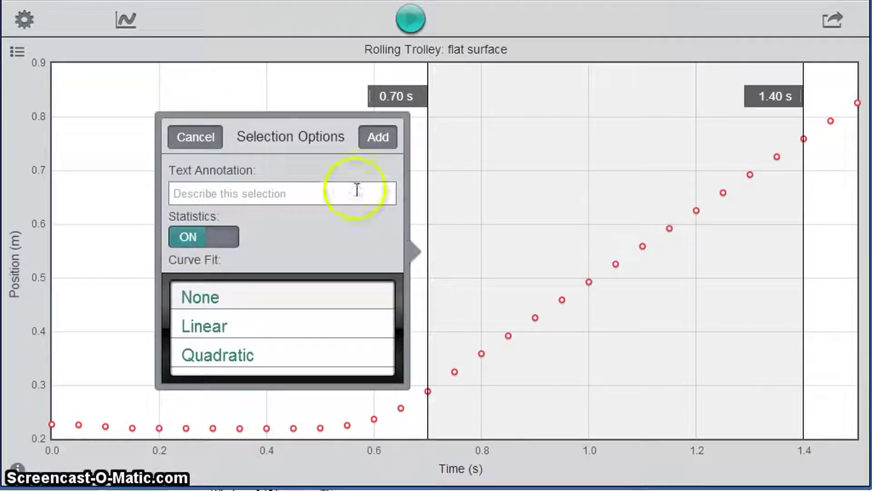
click(223, 330)
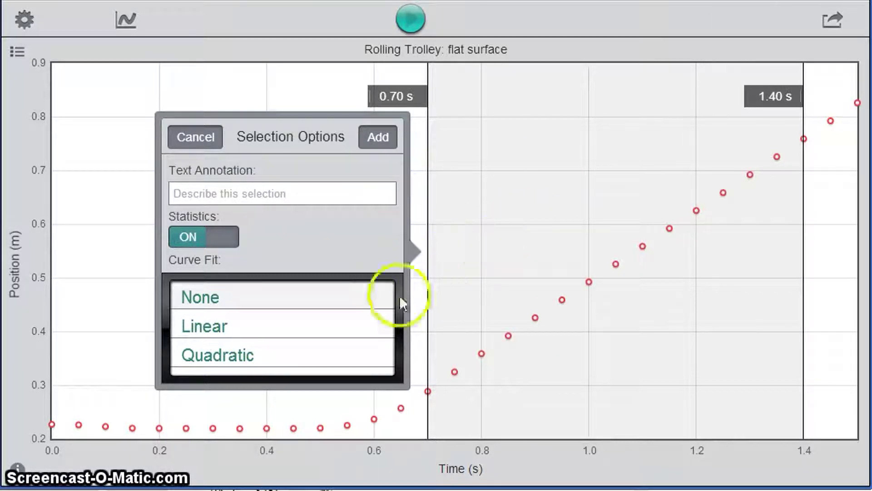
click(267, 331)
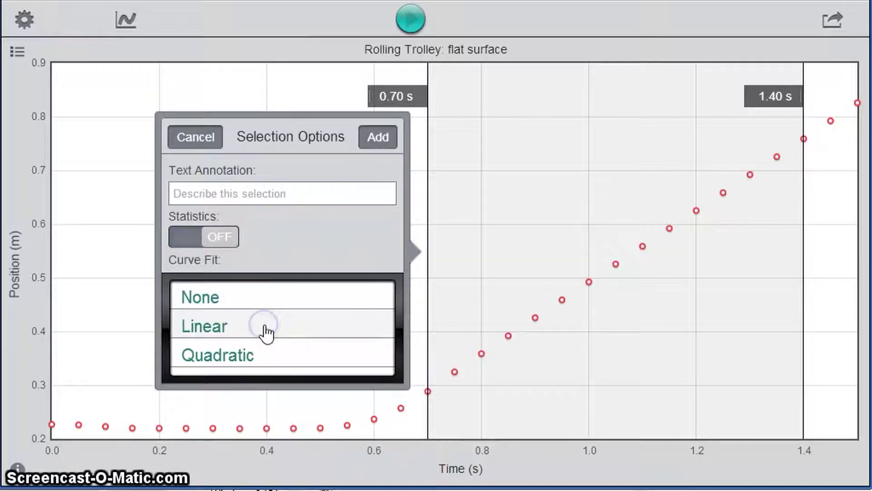
click(368, 136)
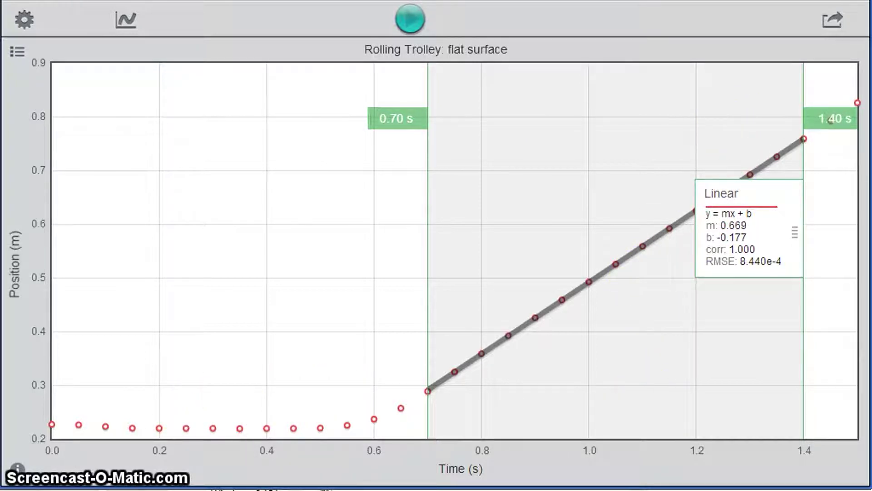
Preview the graph for printing in landscape layout and open the choice of print destination
click(832, 22)
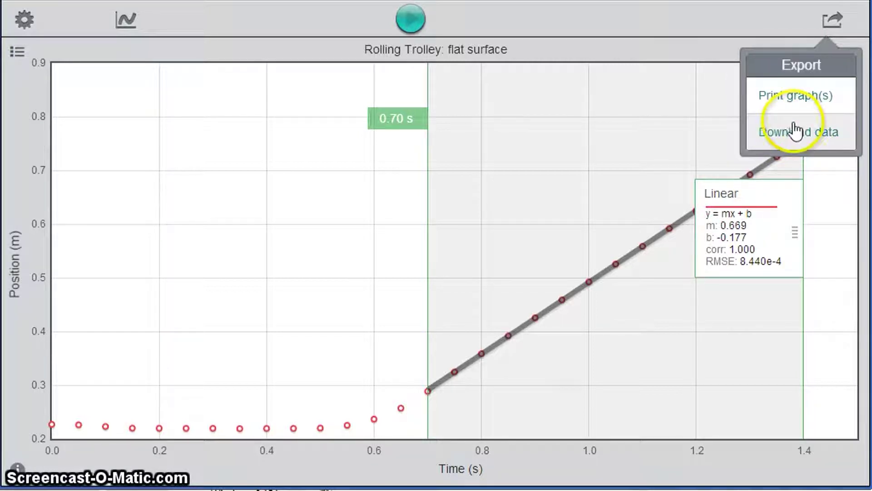
click(802, 95)
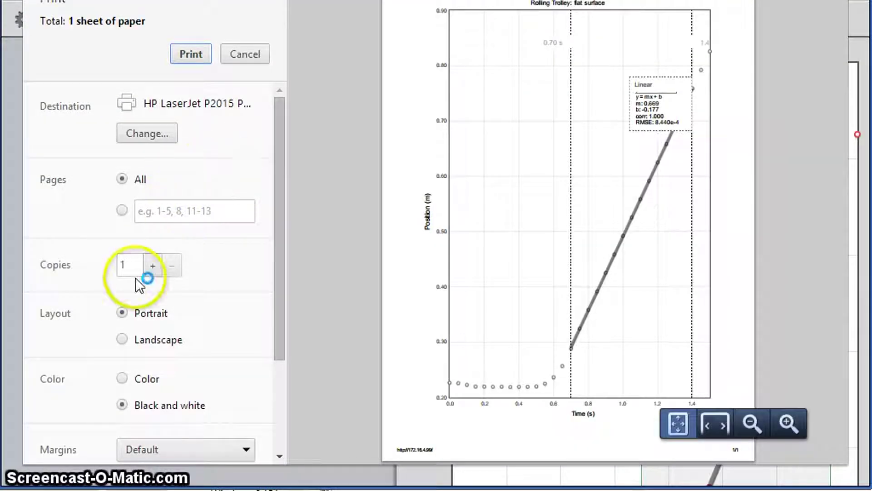
click(122, 340)
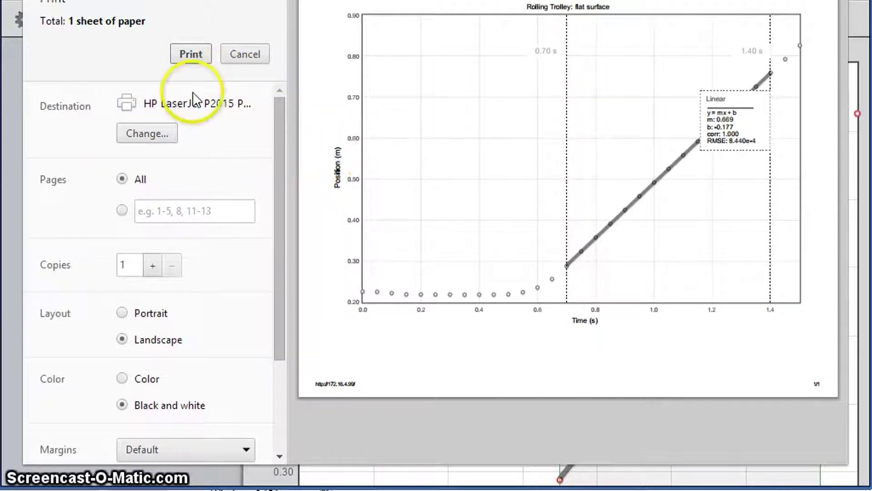
click(146, 134)
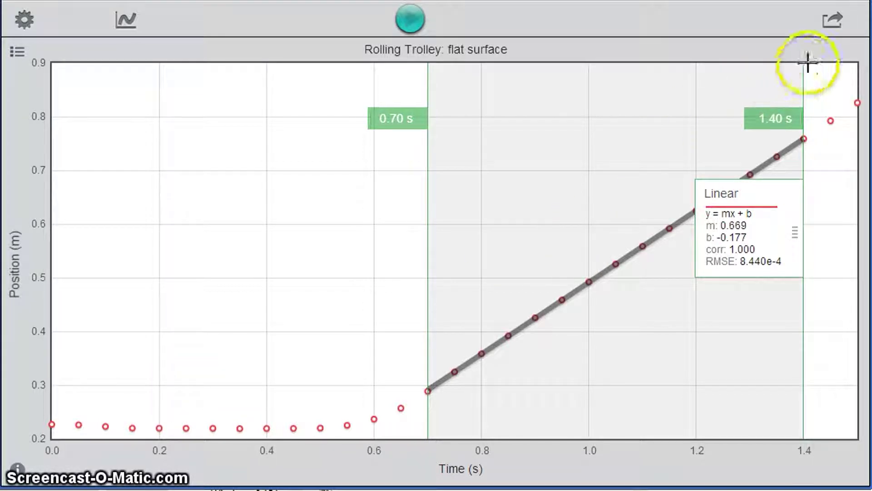
Export the trolley data as a CSV file named Rolling-Trolley:-flat-surface
click(834, 32)
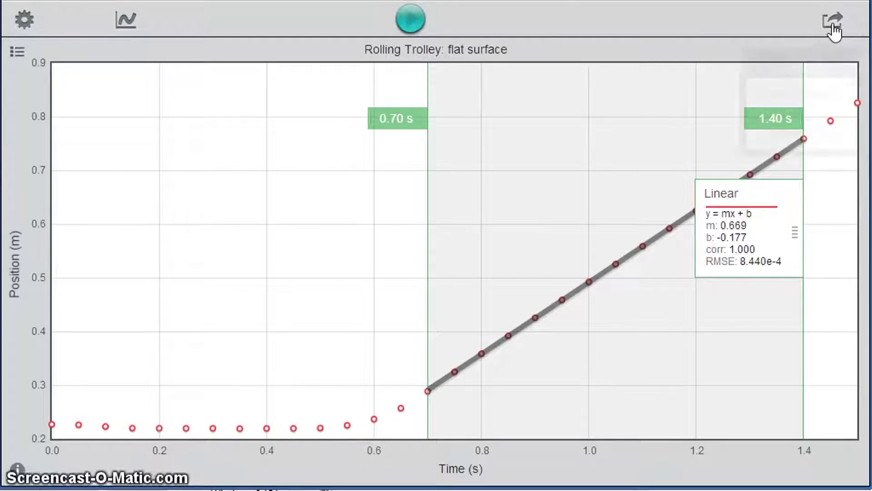
click(811, 134)
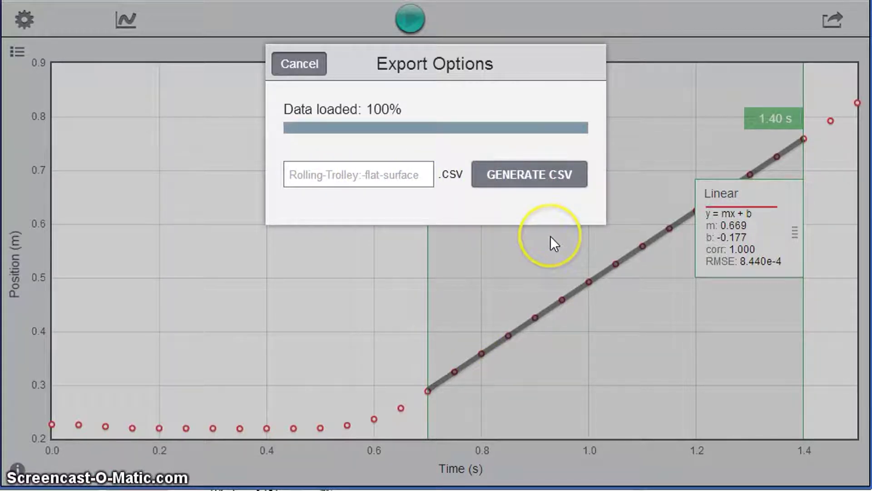
click(542, 178)
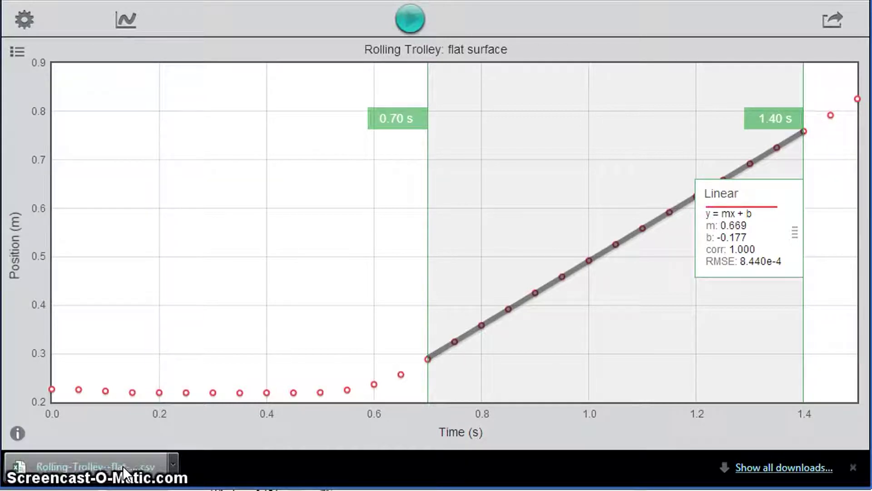
Open the downloaded CSV in Excel to examine the time, position, velocity and acceleration columns, and return to the graph
click(47, 465)
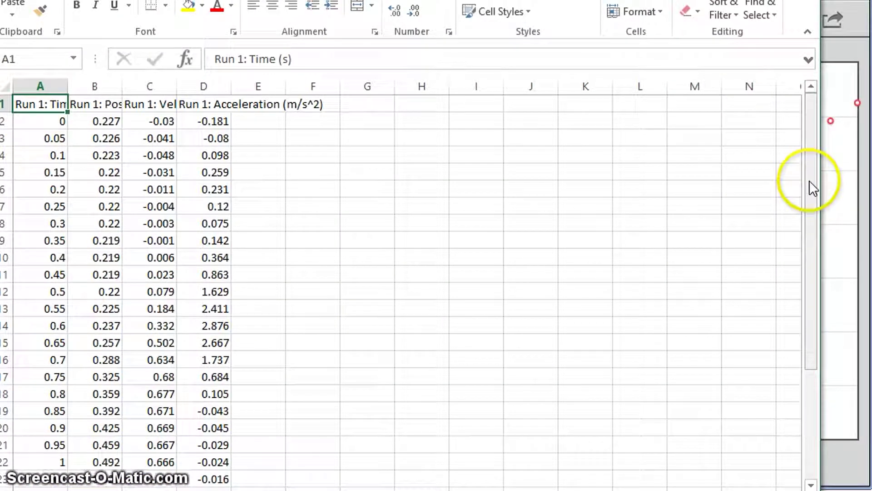
drag(808, 181, 821, 149)
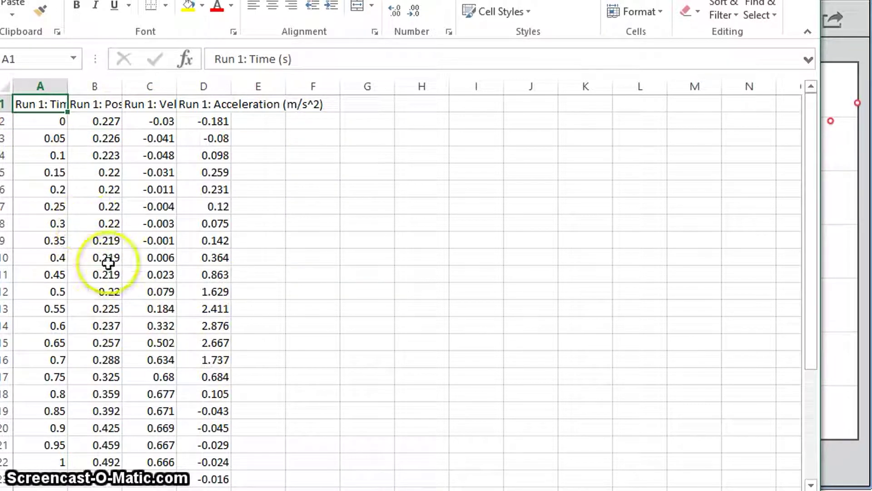
click(151, 489)
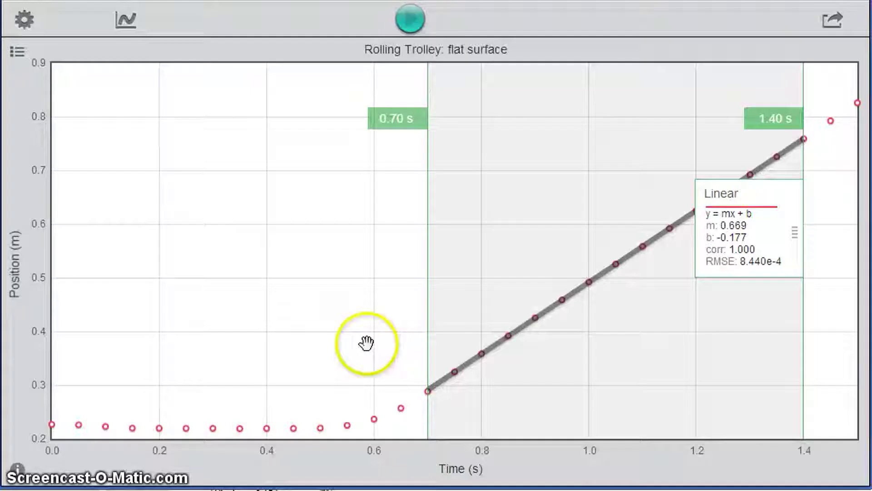
Plot position instead of time on the horizontal axis of the graph
click(454, 470)
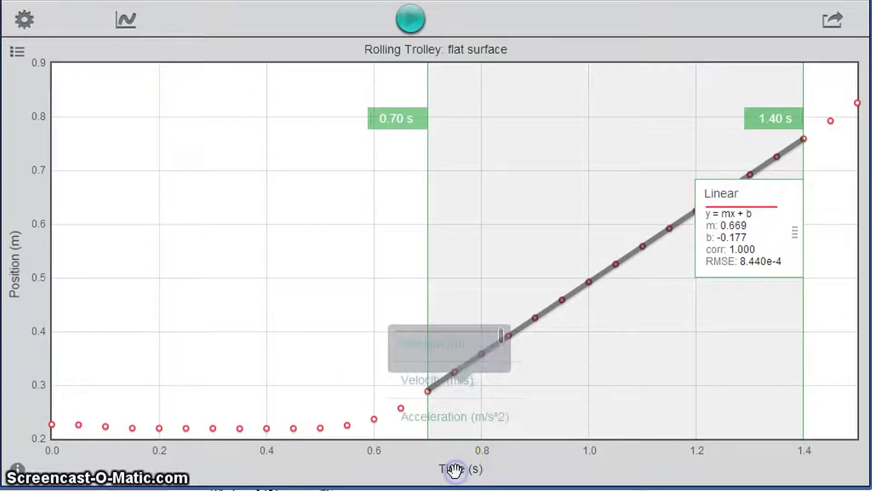
click(450, 344)
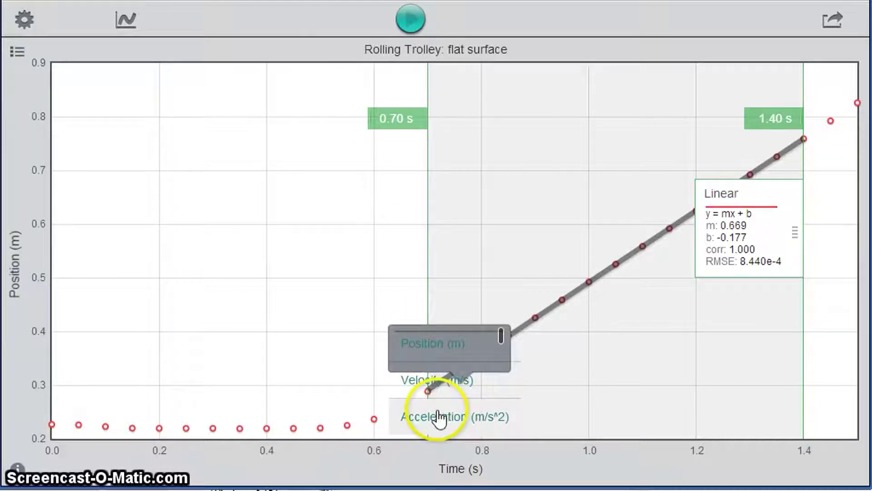
click(426, 345)
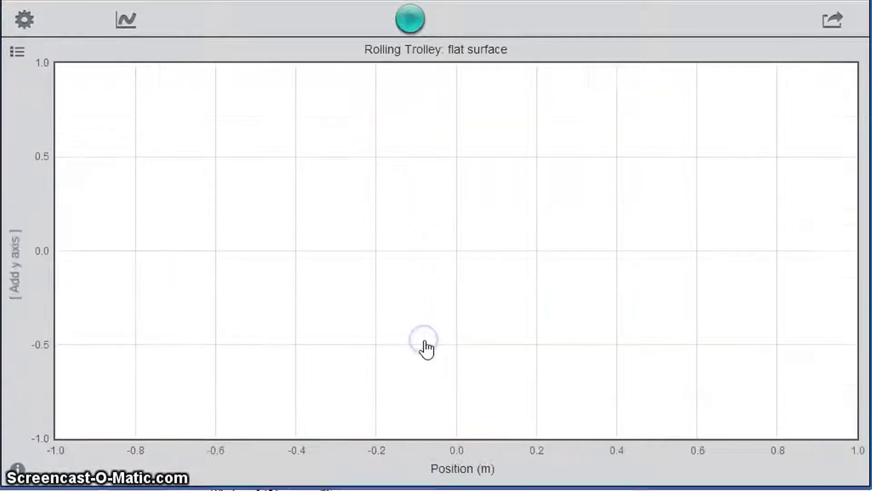
click(455, 470)
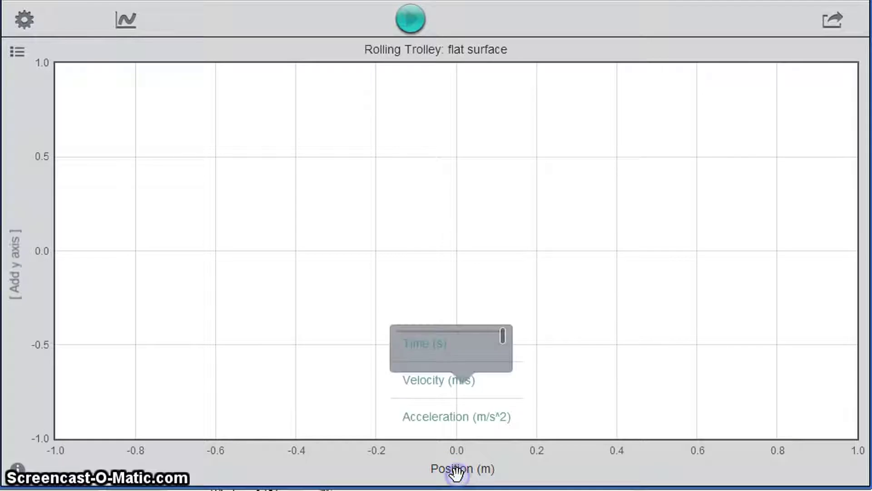
Plot time, velocity and acceleration against position, and reduce the vertical axis to acceleration only
click(15, 258)
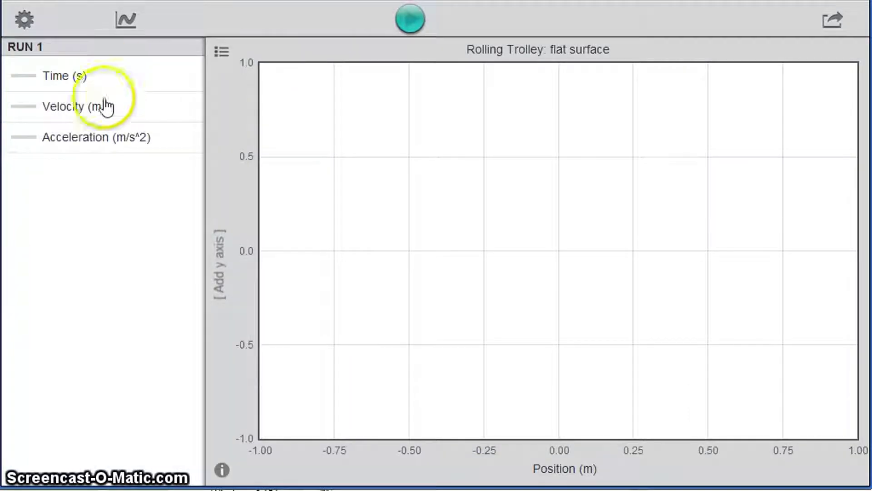
click(67, 76)
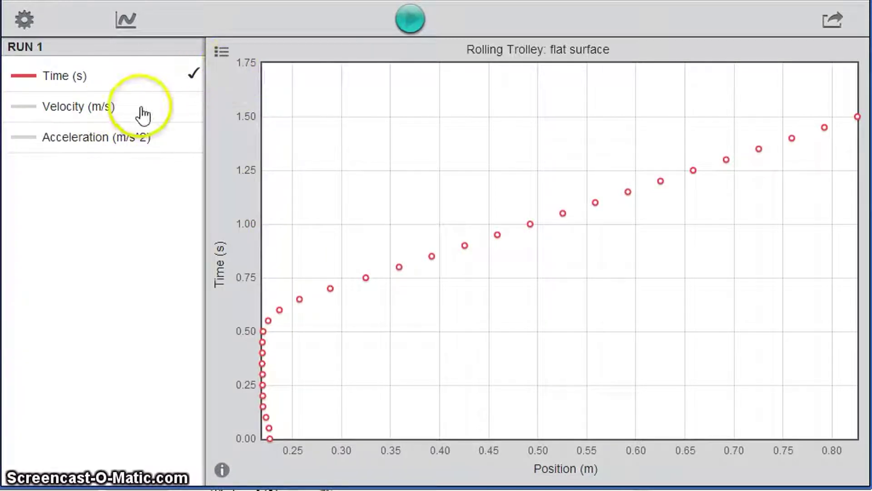
click(72, 114)
click(107, 124)
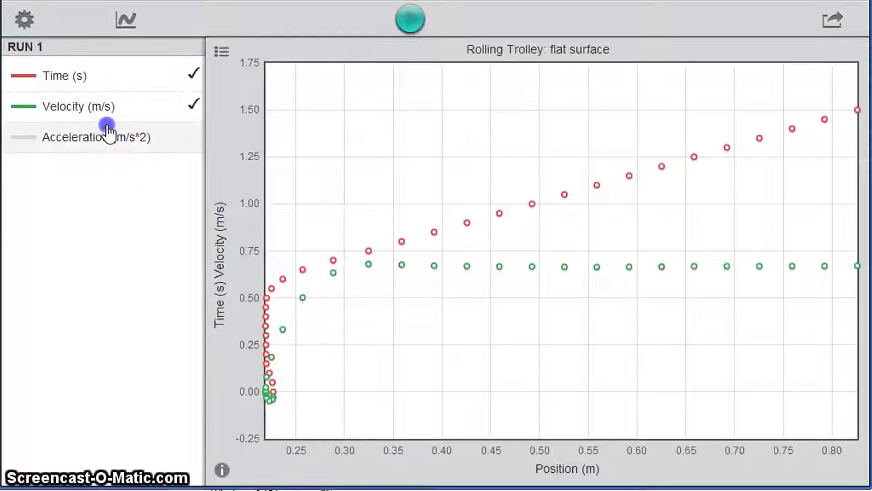
click(107, 108)
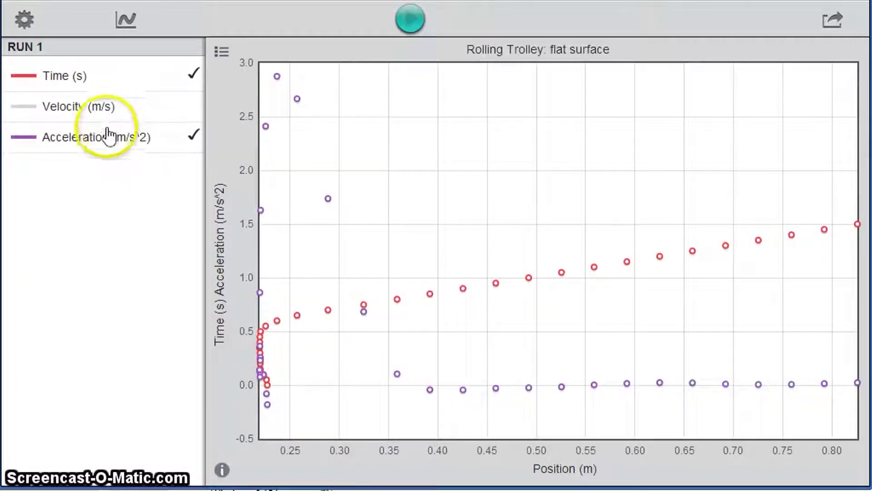
click(107, 107)
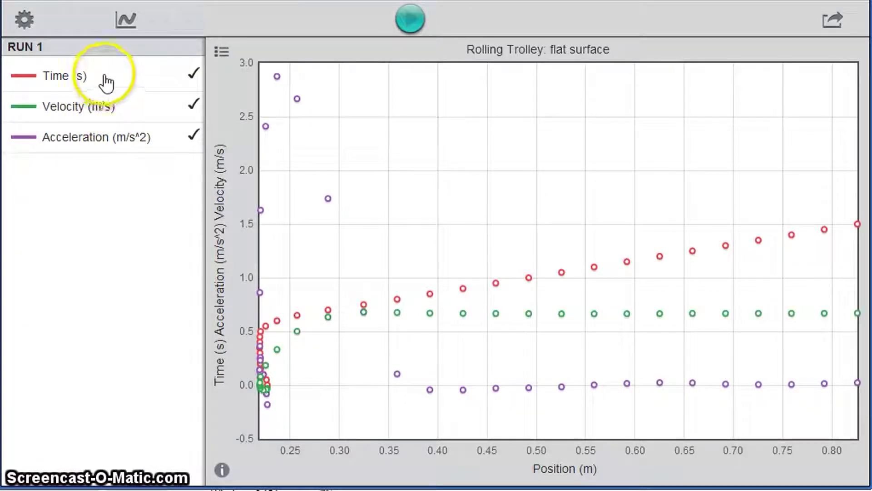
click(107, 78)
click(109, 108)
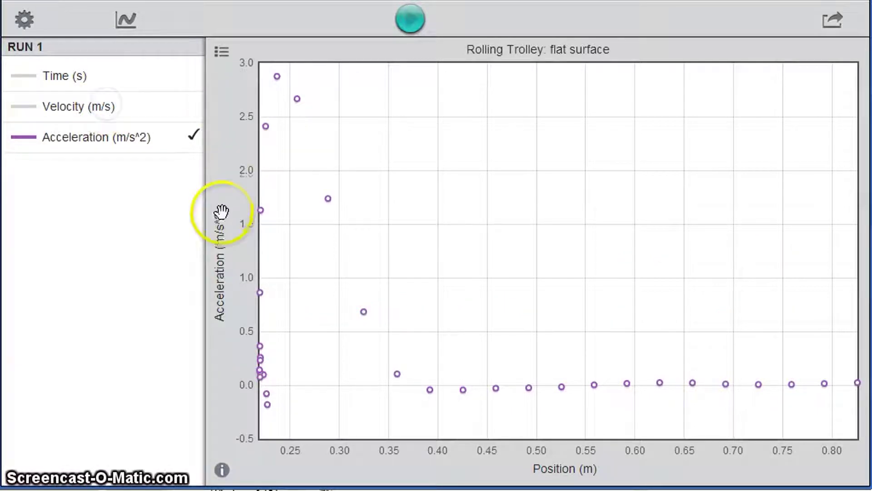